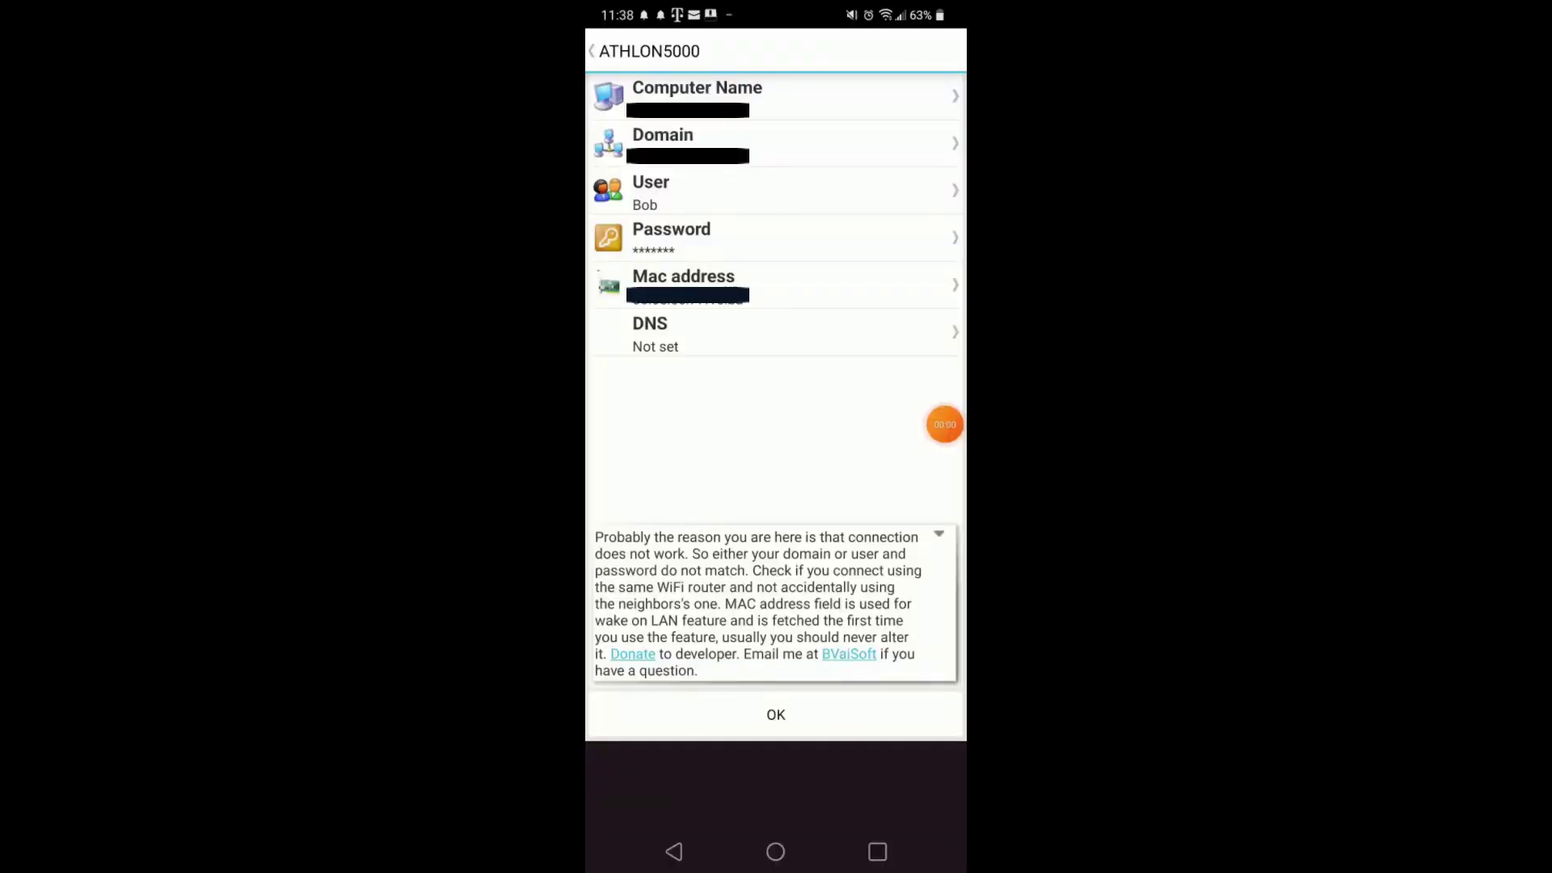
# - Accept the ATHLON5000 computer settings in SyncMe Wireless so it validates the connection
pyautogui.click(776, 715)
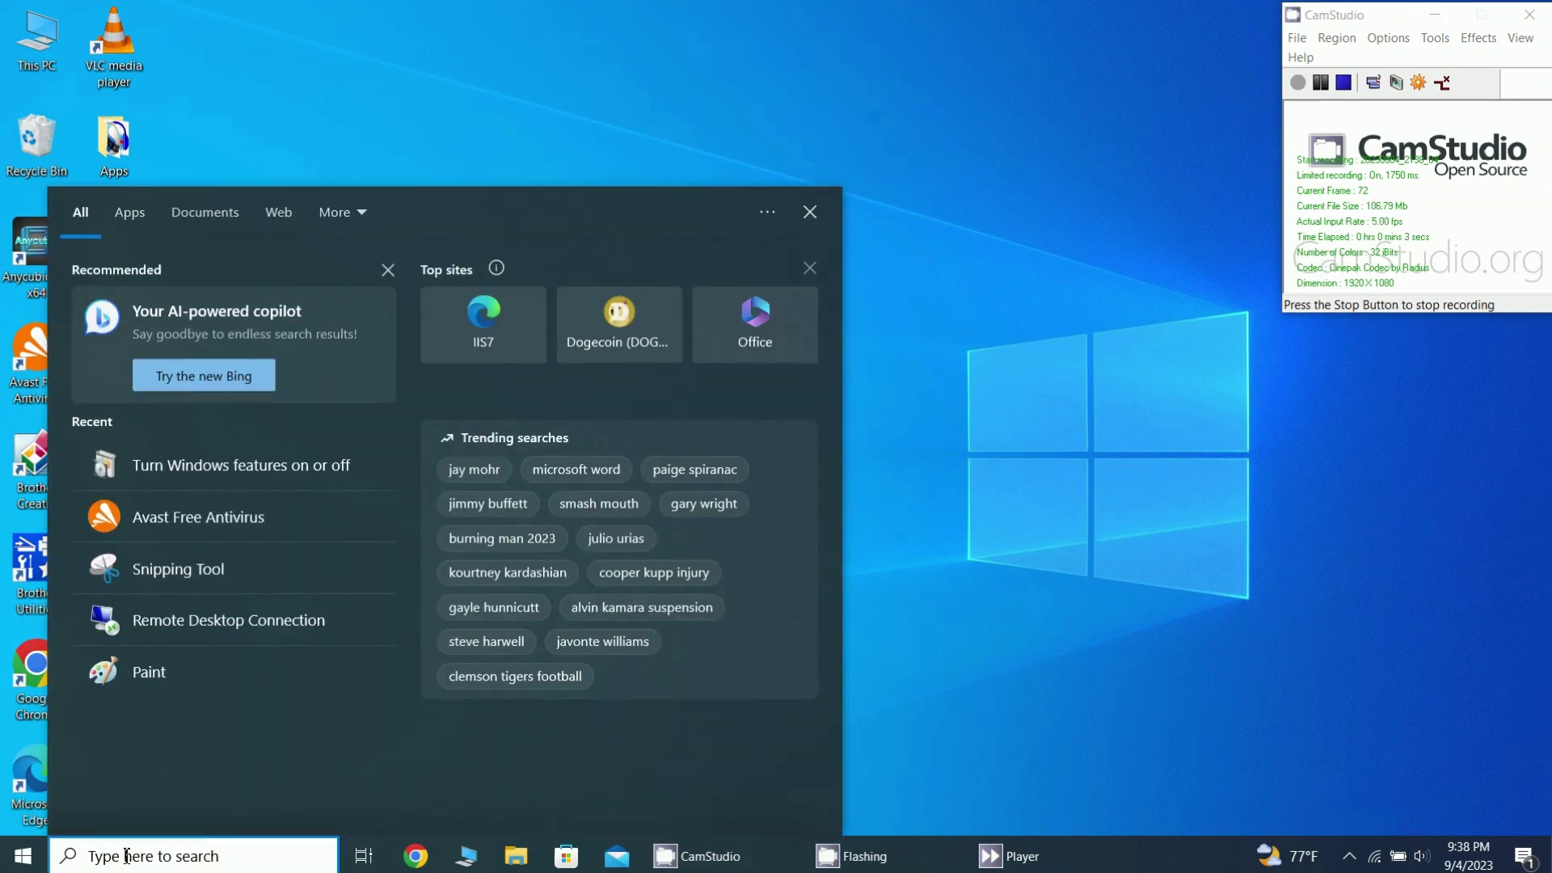
# - Search for 'turn windows features on or off' and launch the Windows Features dialog
pyautogui.write('turn wind')
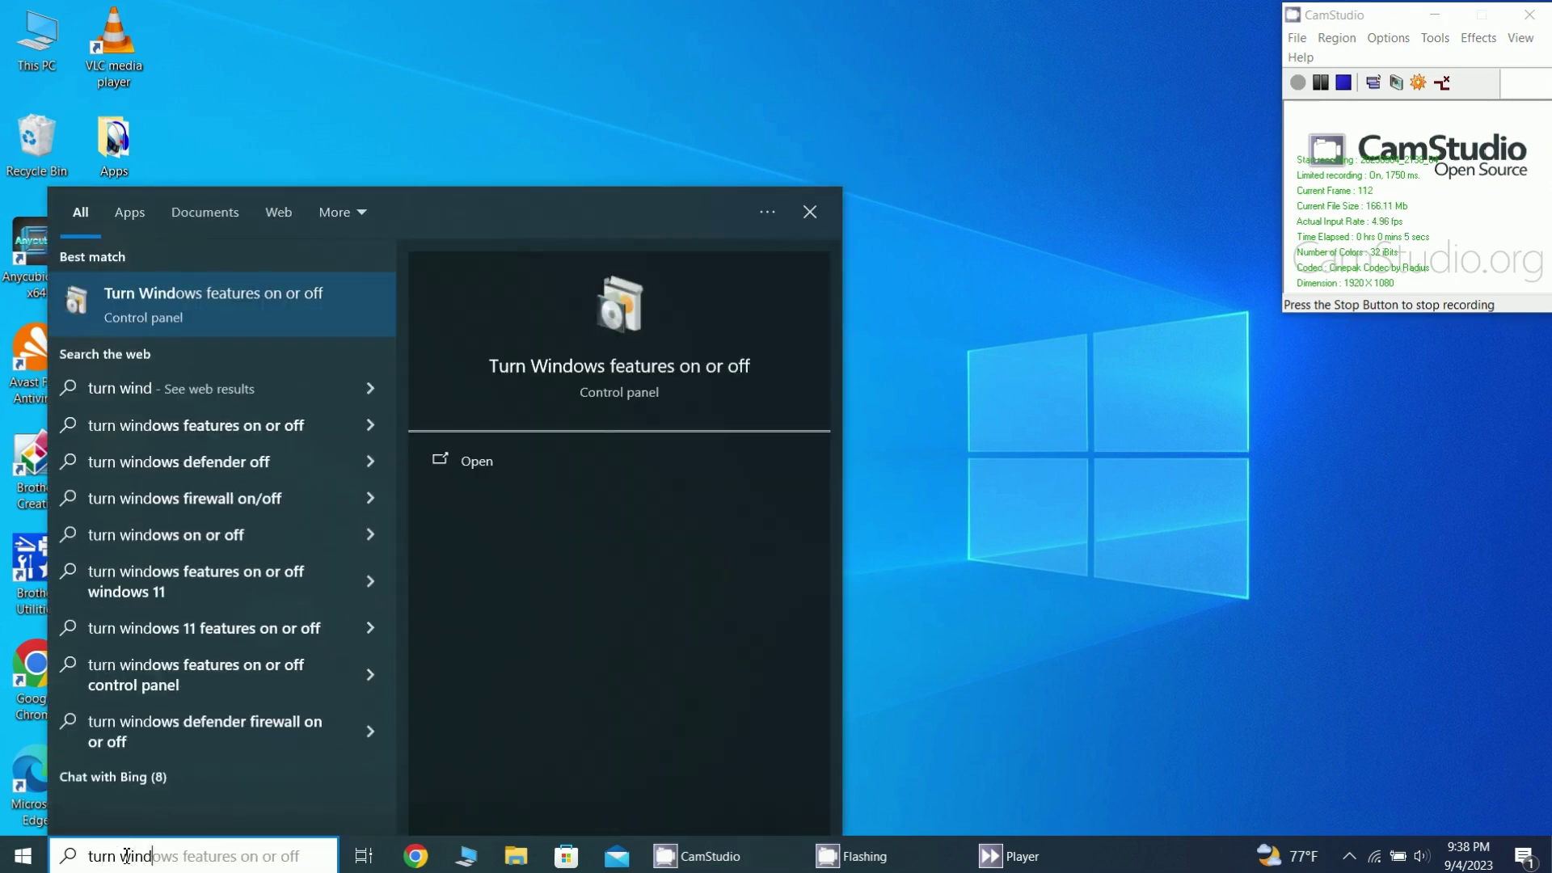
pyautogui.write('ows ')
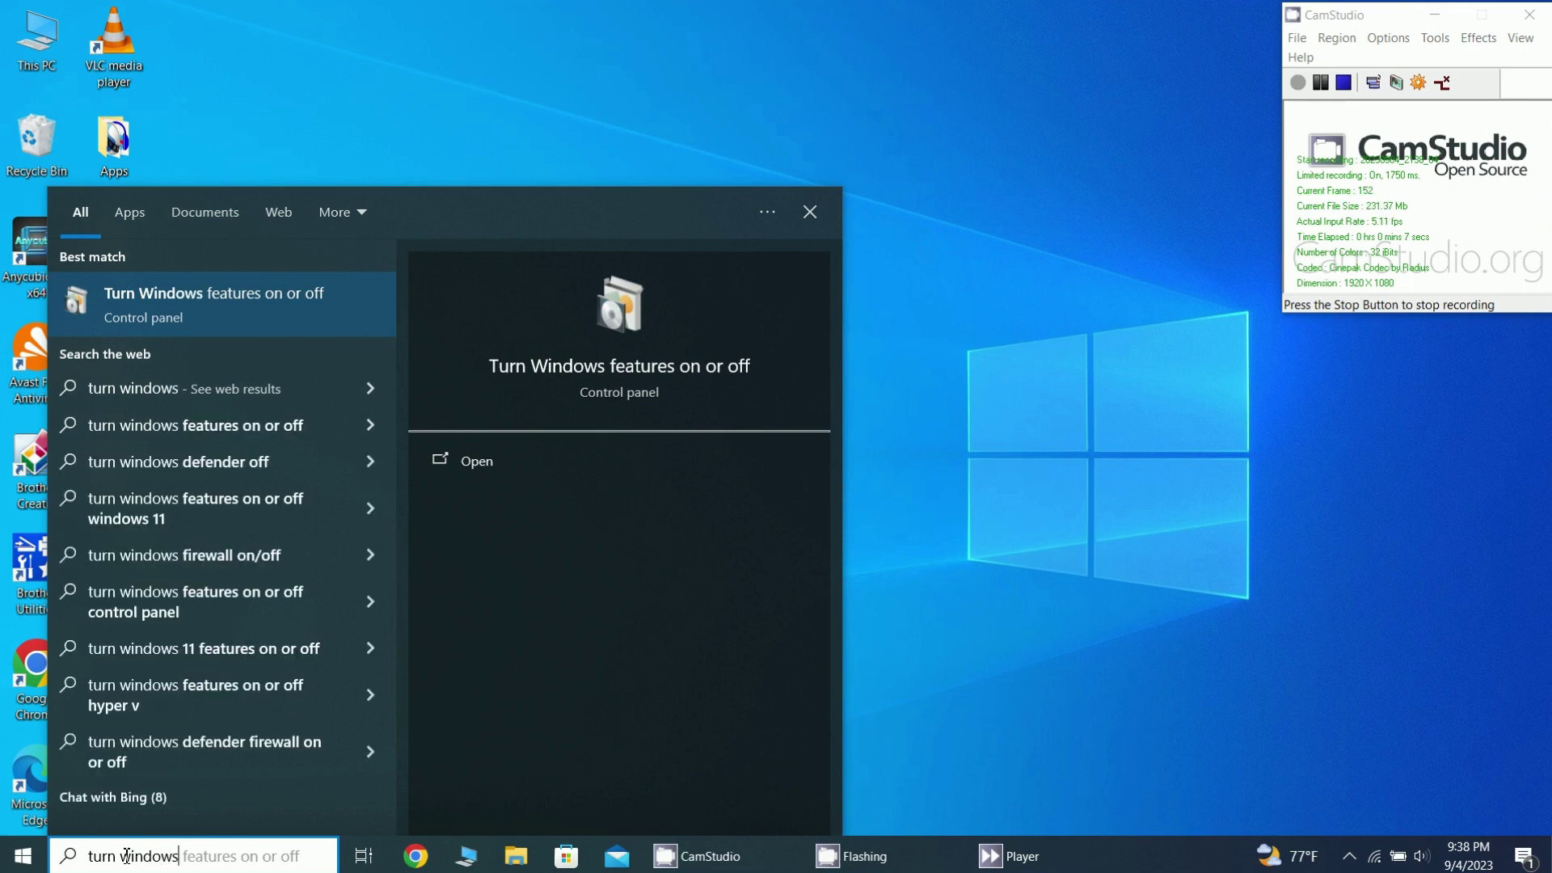
pyautogui.write('fe')
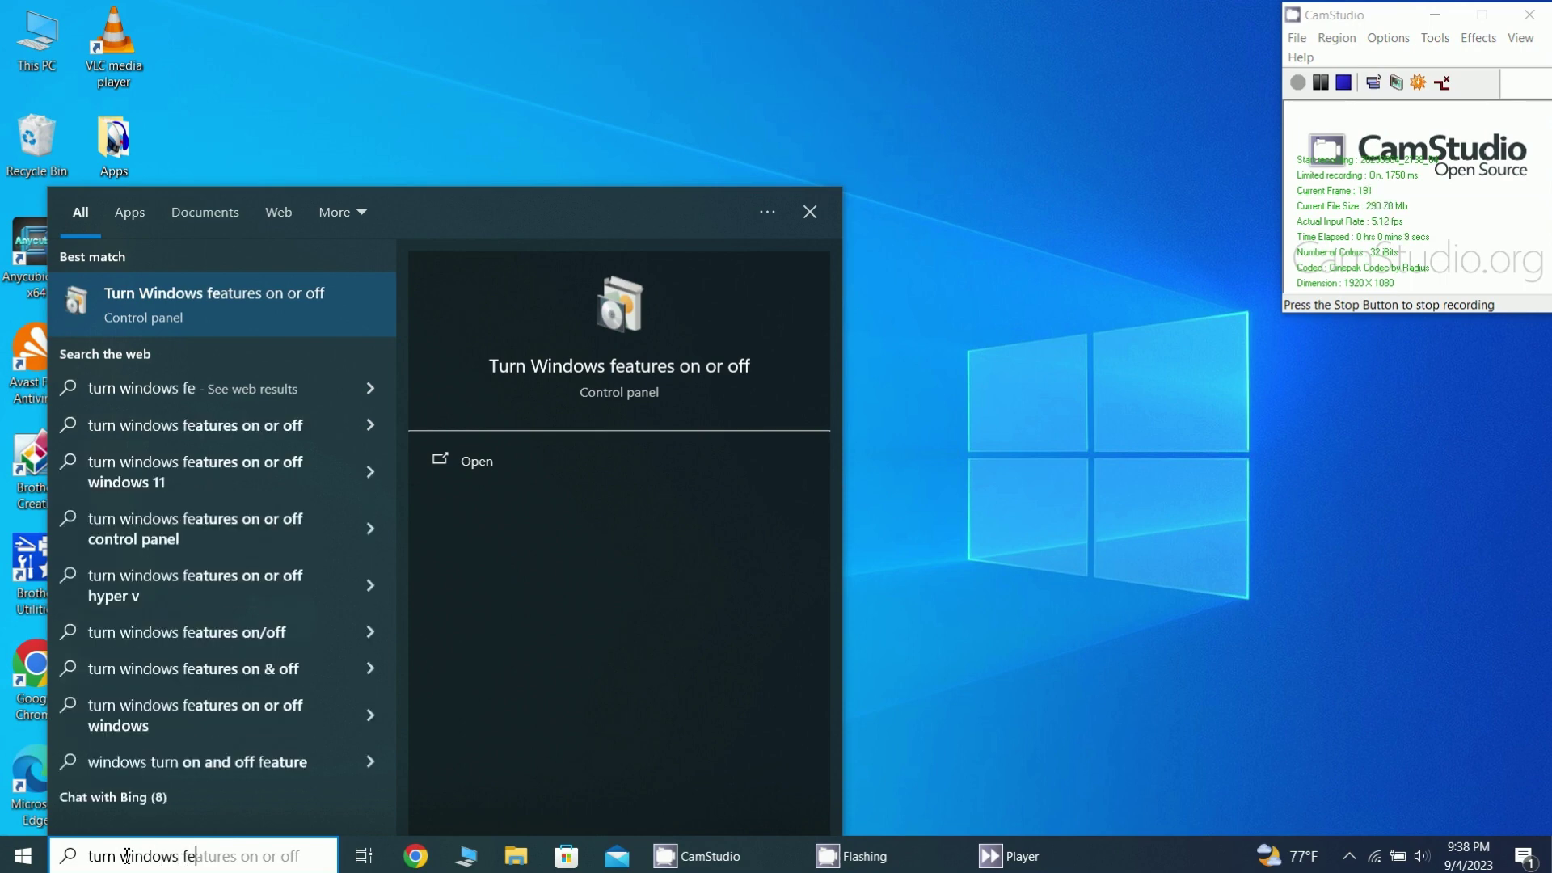
pyautogui.write('atures')
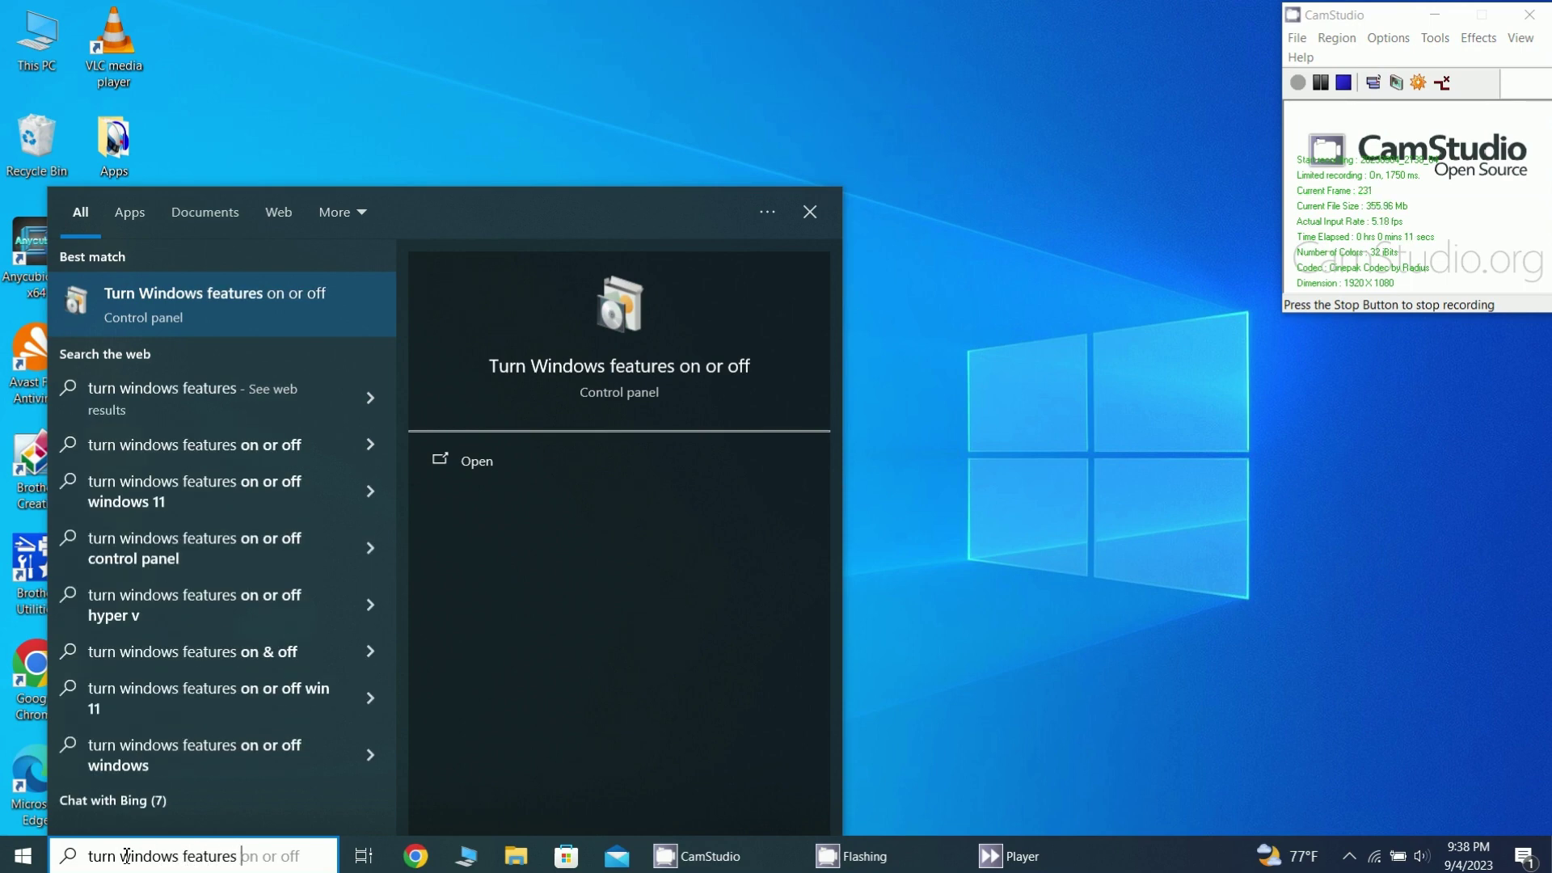
pyautogui.write(' on o')
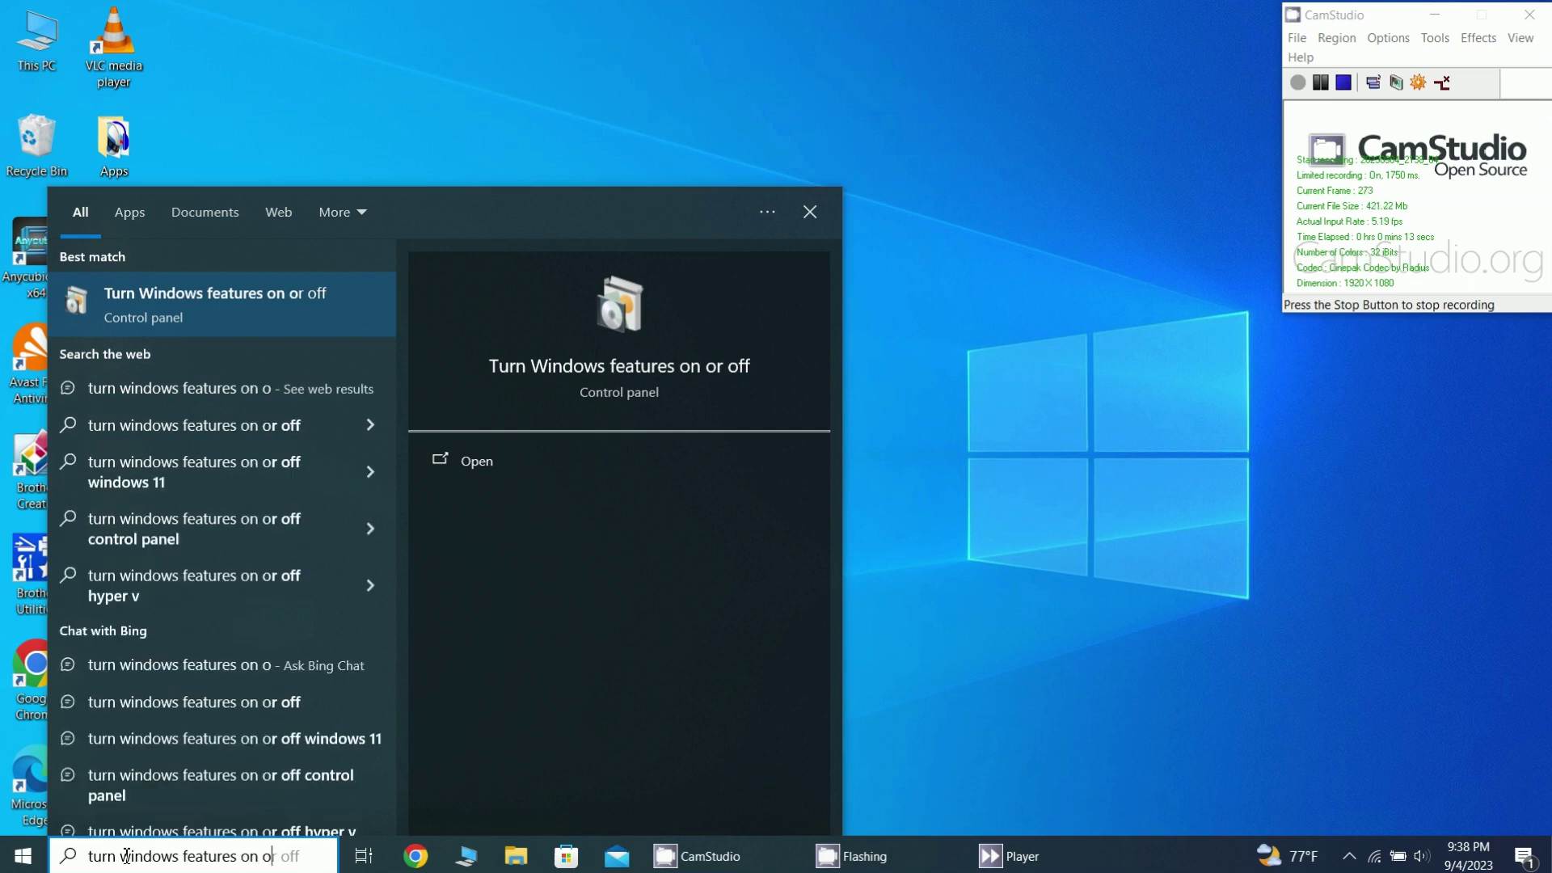
pyautogui.write('r off')
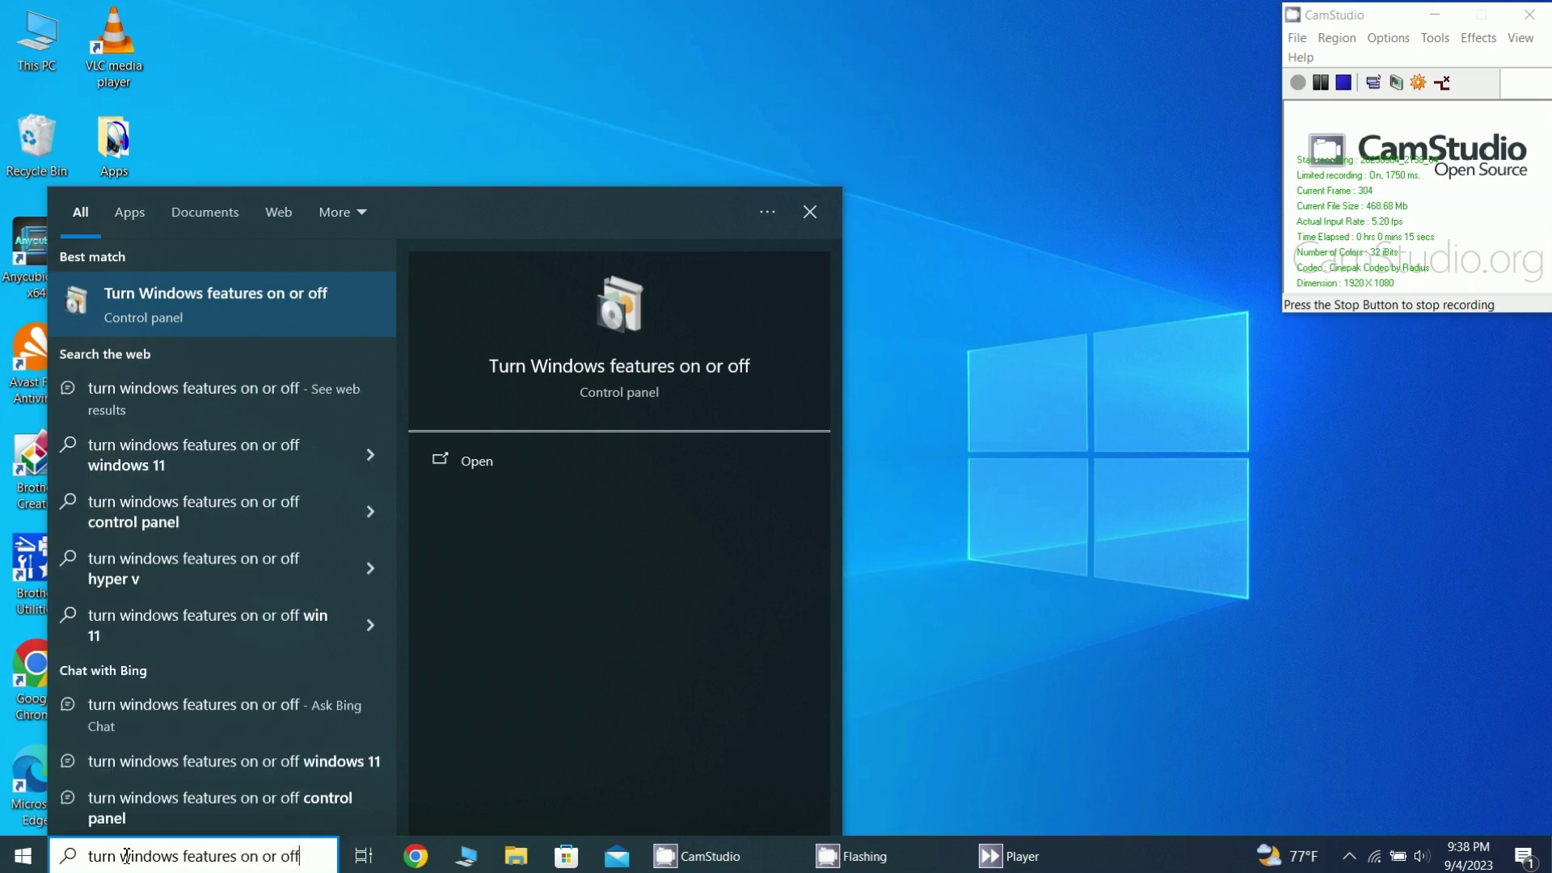
pyautogui.press('Return')
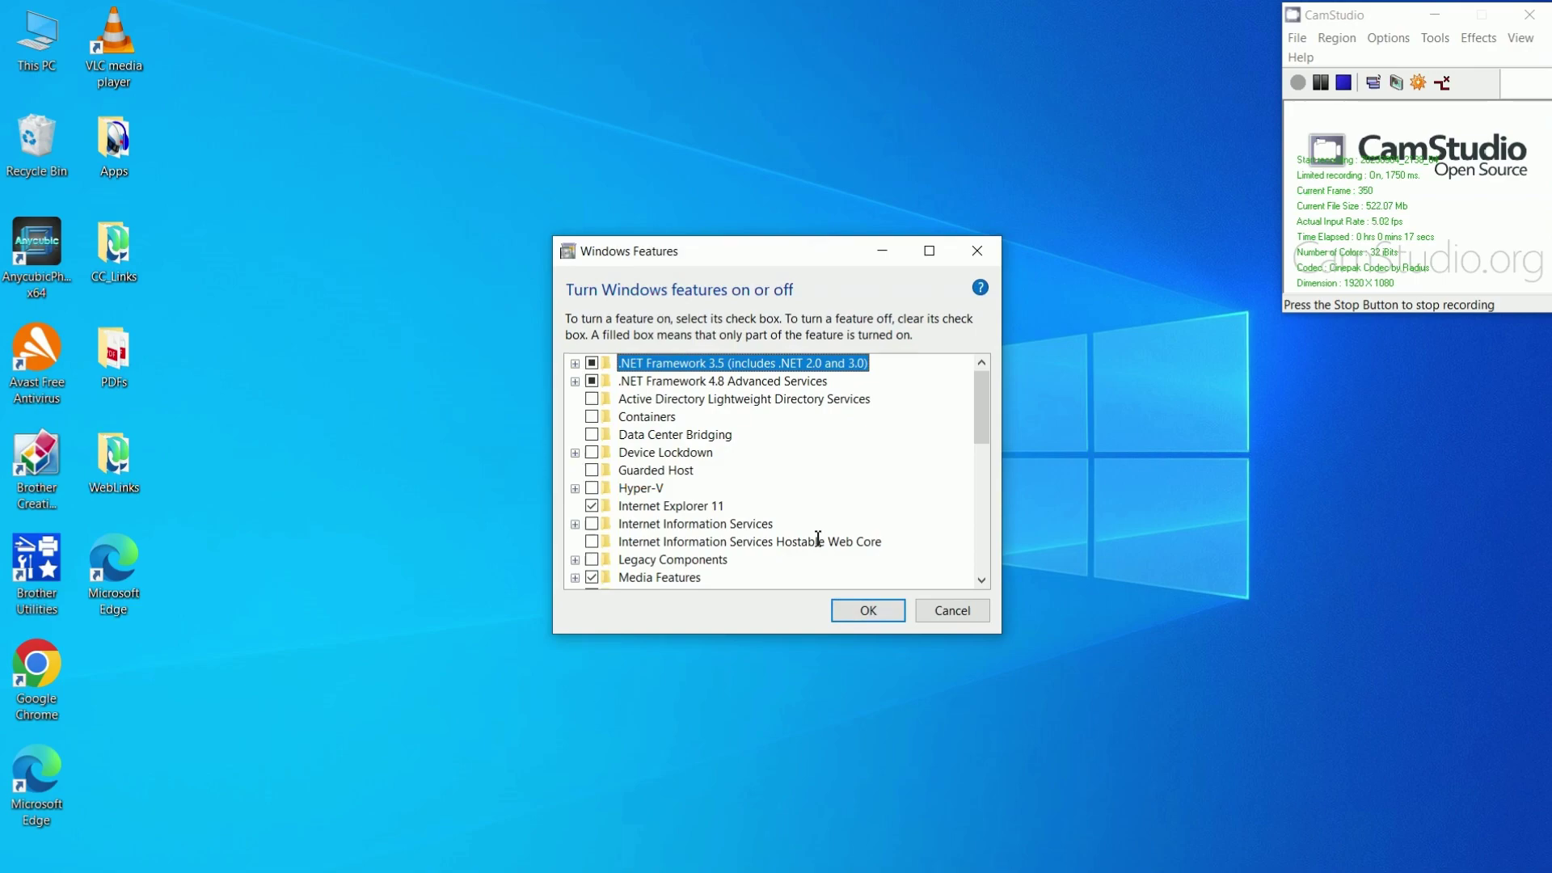
# - Maximize Windows Features and tick SMB 1.0/CIFS File Sharing Support
pyautogui.click(930, 251)
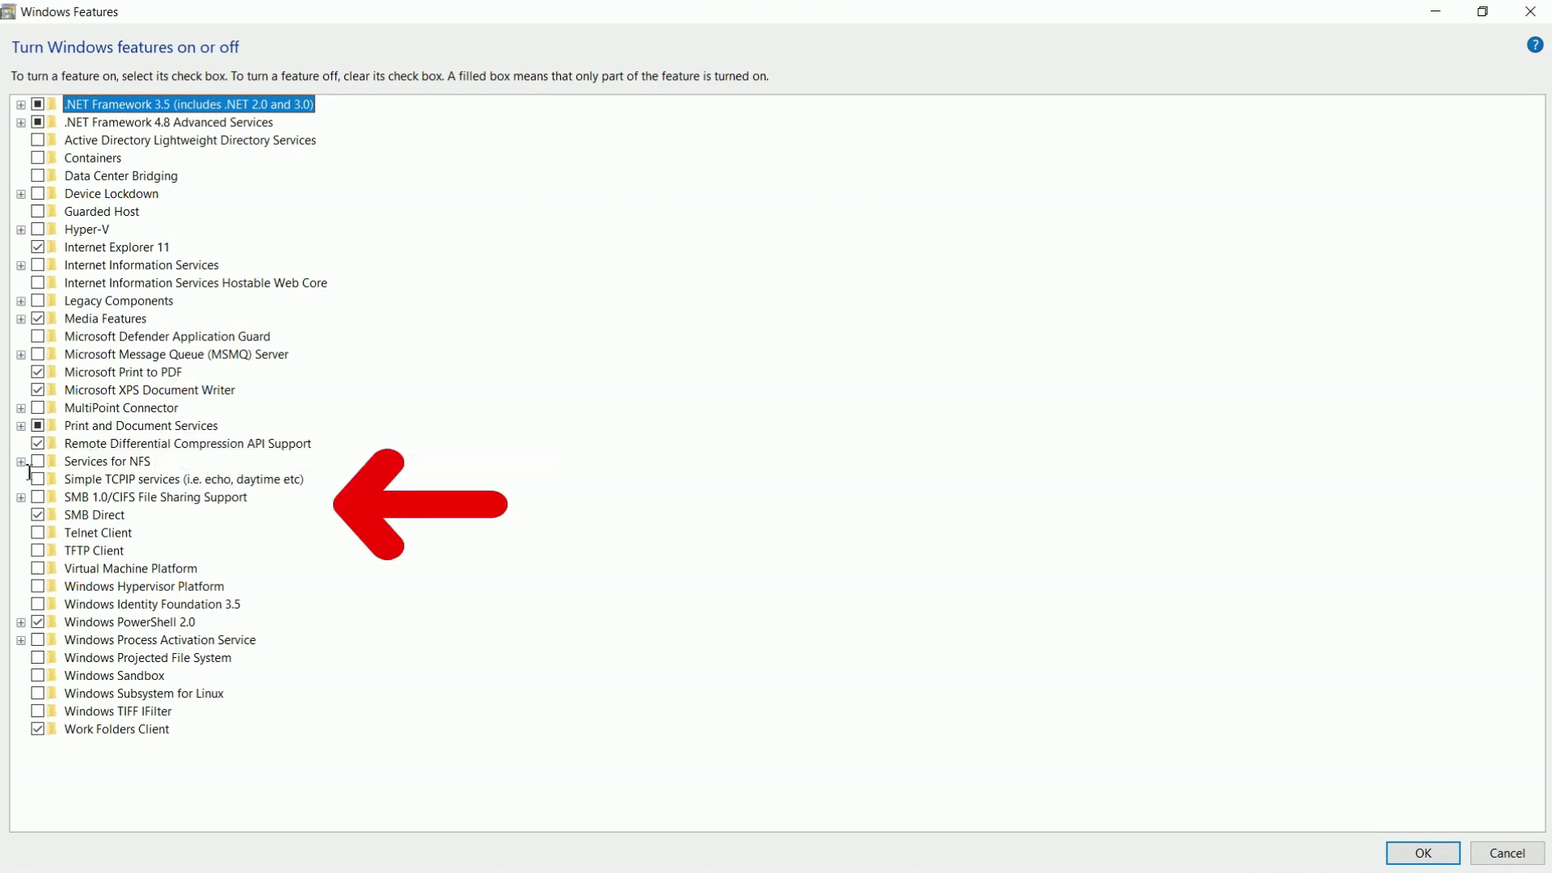
pyautogui.click(38, 496)
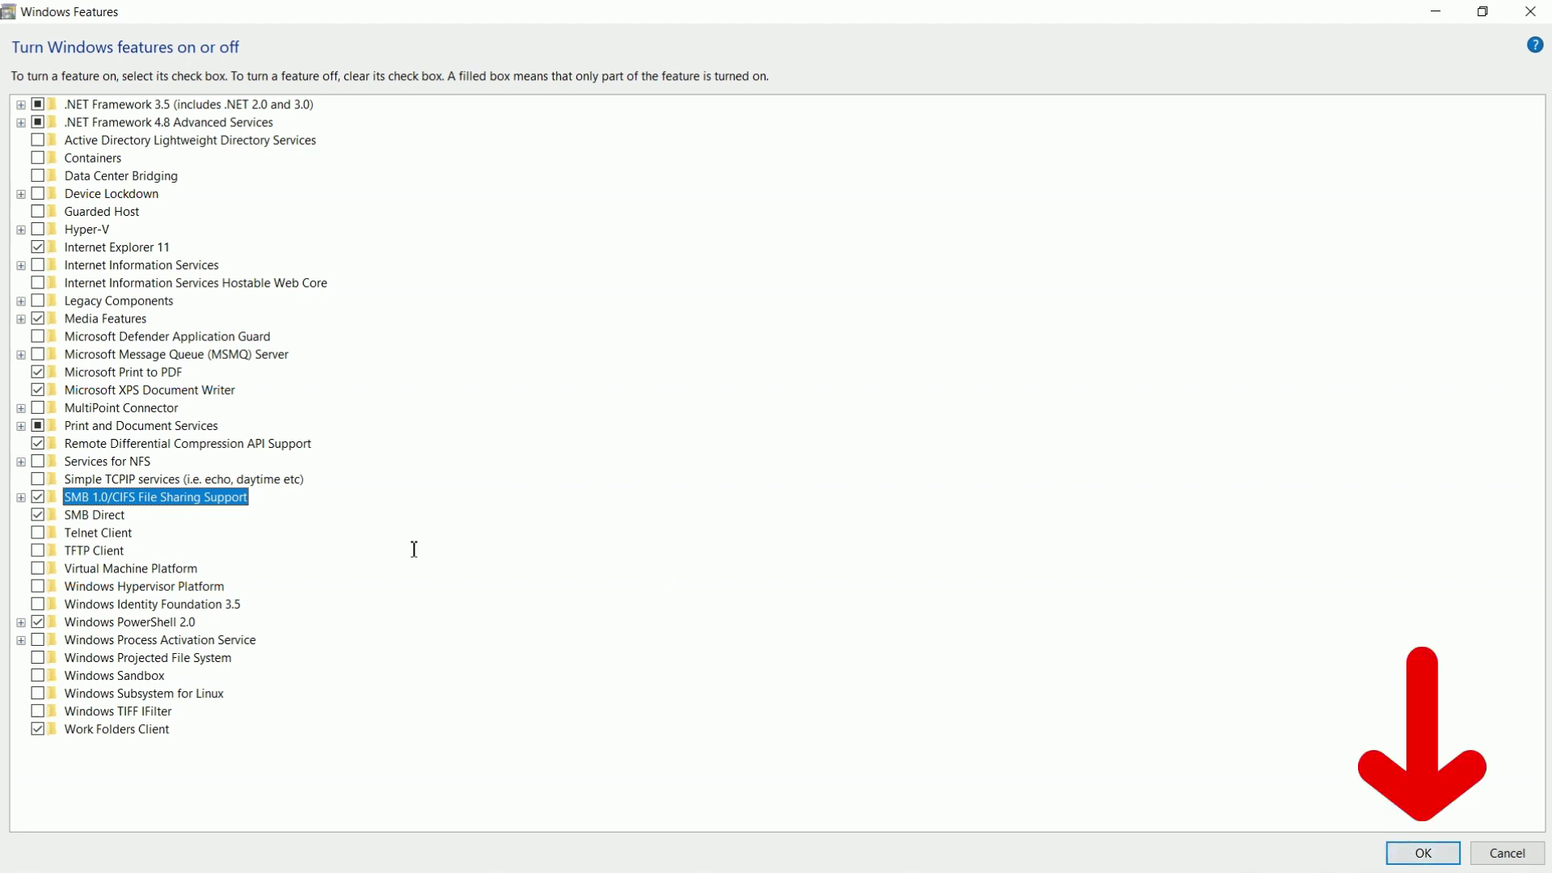
# - Expand SMB 1.0/CIFS File Sharing Support to confirm its Automatic Removal, Client and Server subfeatures are checked
pyautogui.click(20, 497)
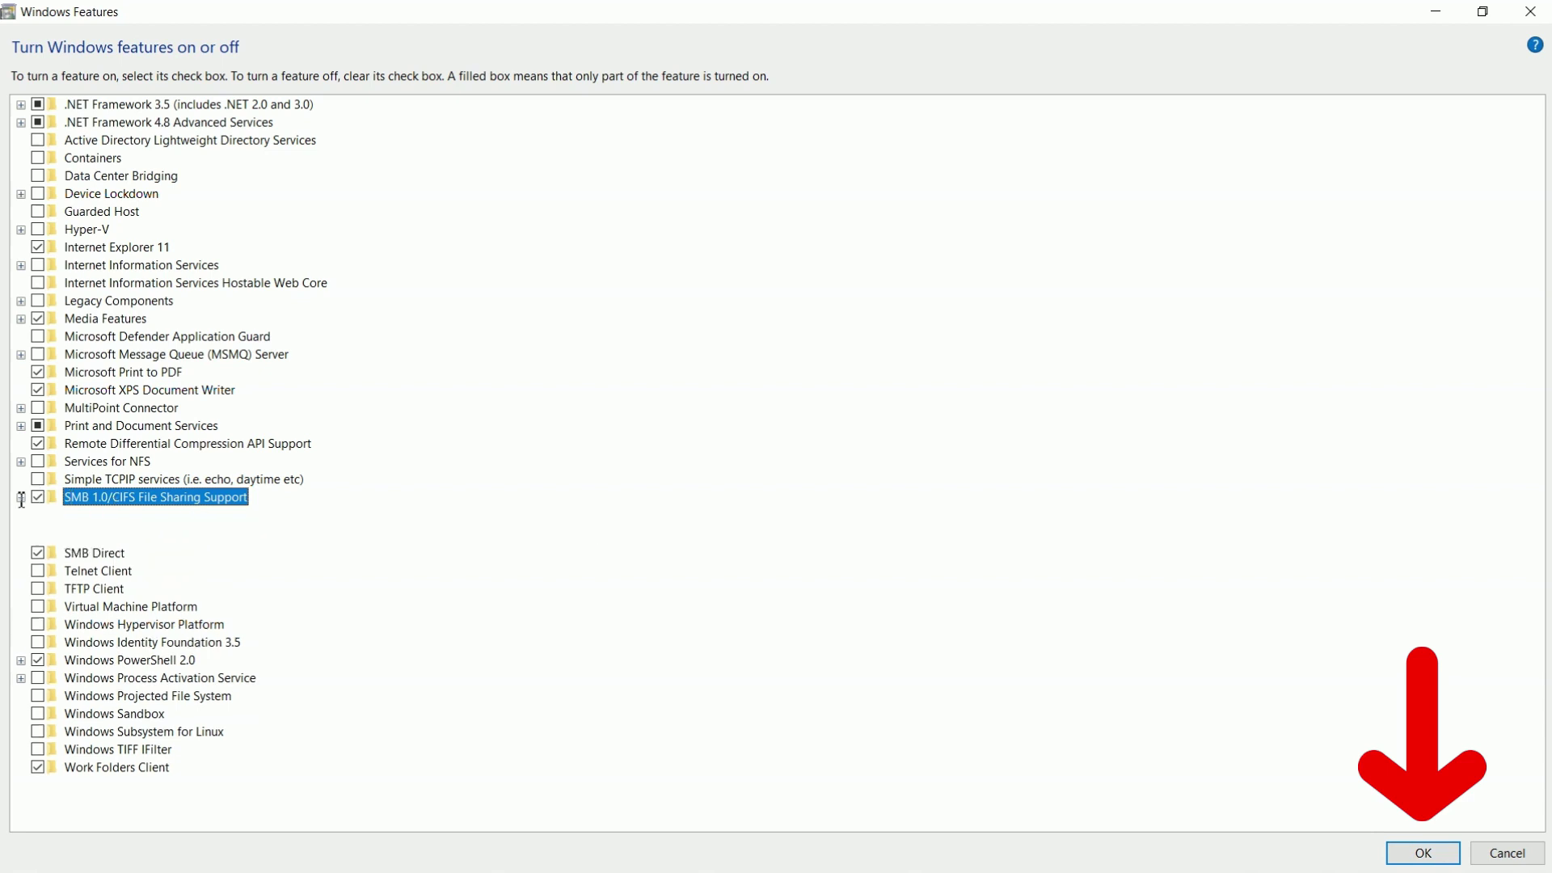